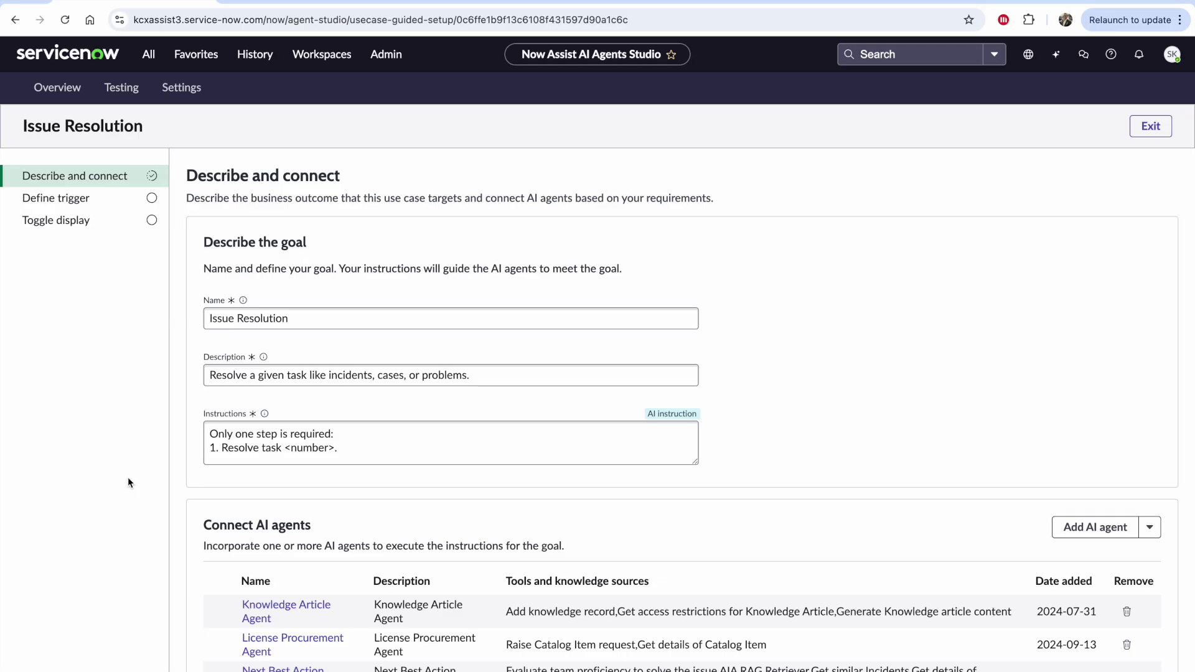
- Review the Issue Resolution use case's name, description, full instructions and connected AI agents with their tools
scroll(440, 501, down, 3)
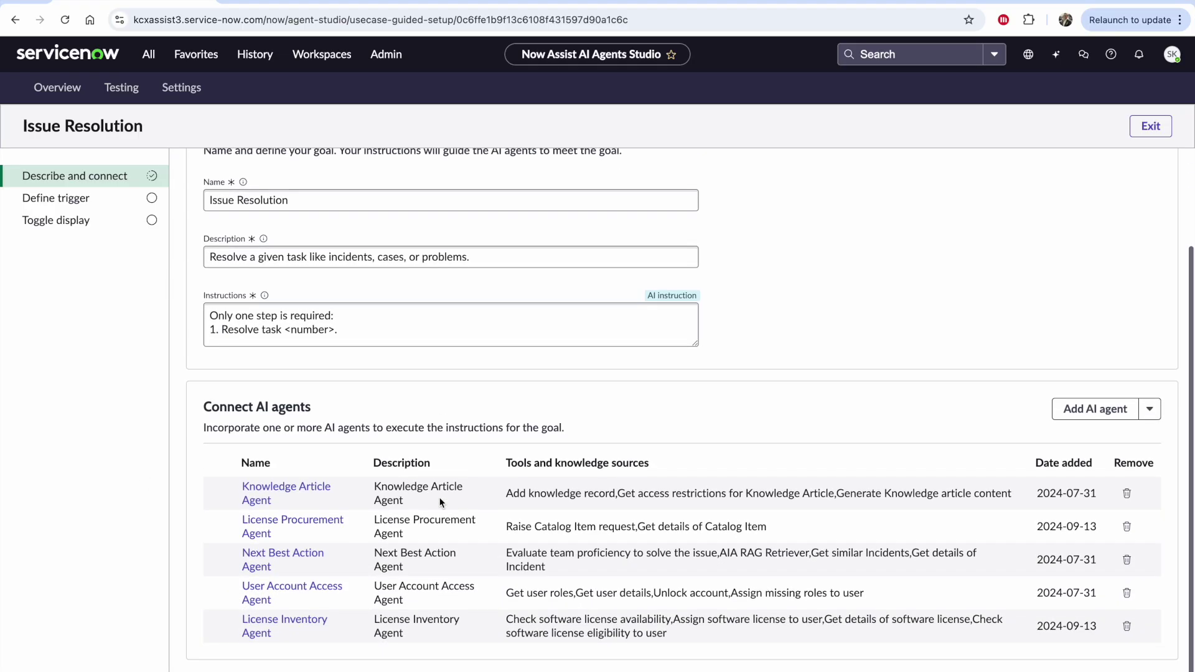
scroll(440, 502, up, 3)
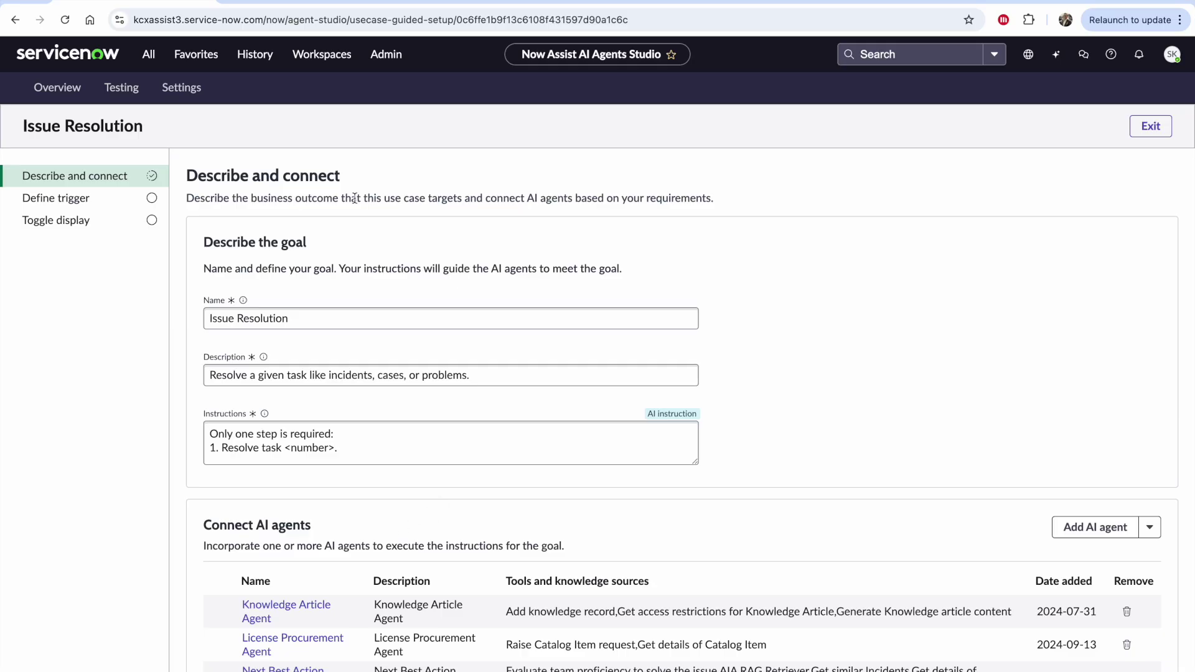
triple_click(75, 127)
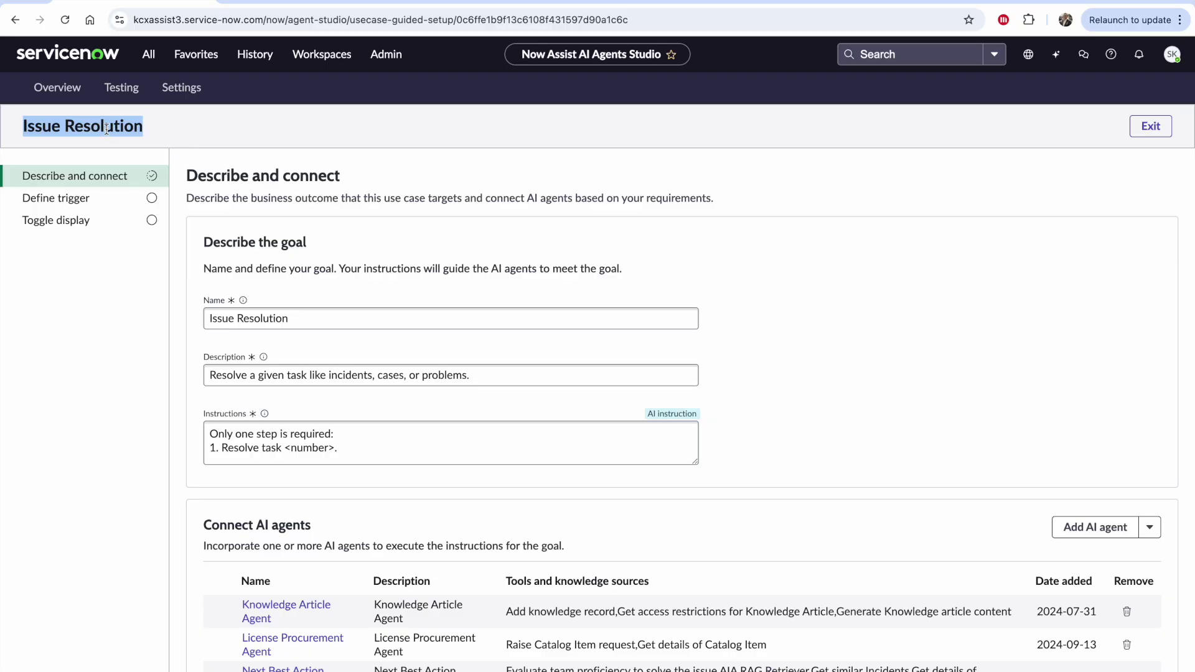
double_click(107, 129)
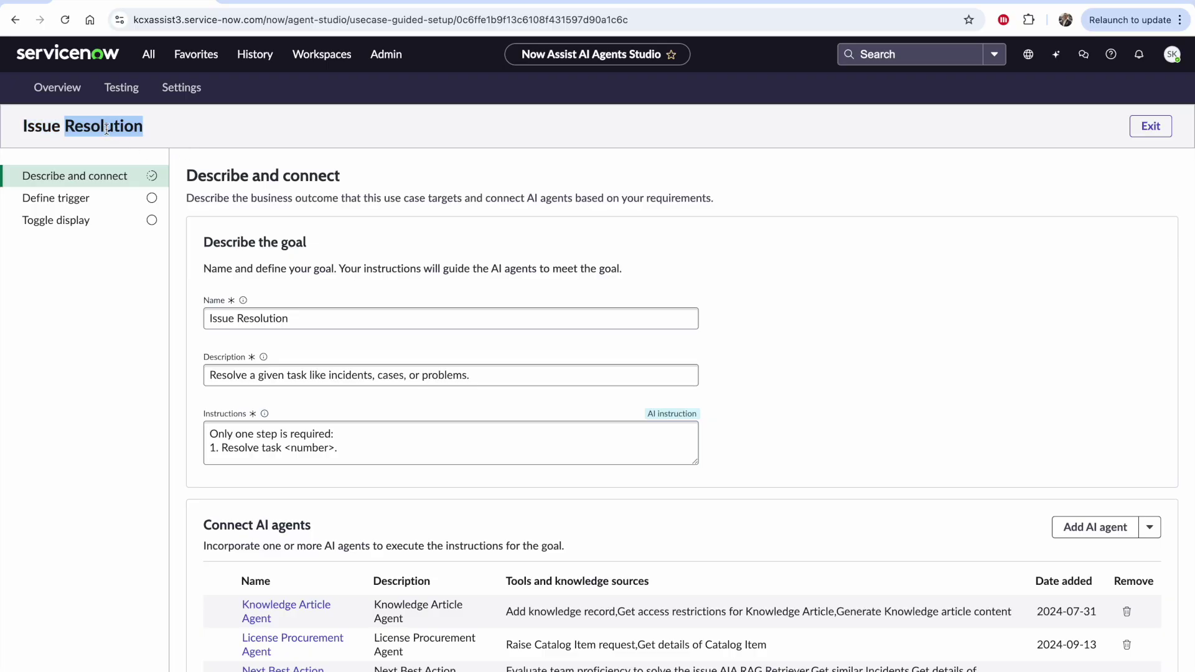
scroll(340, 348, down, 1)
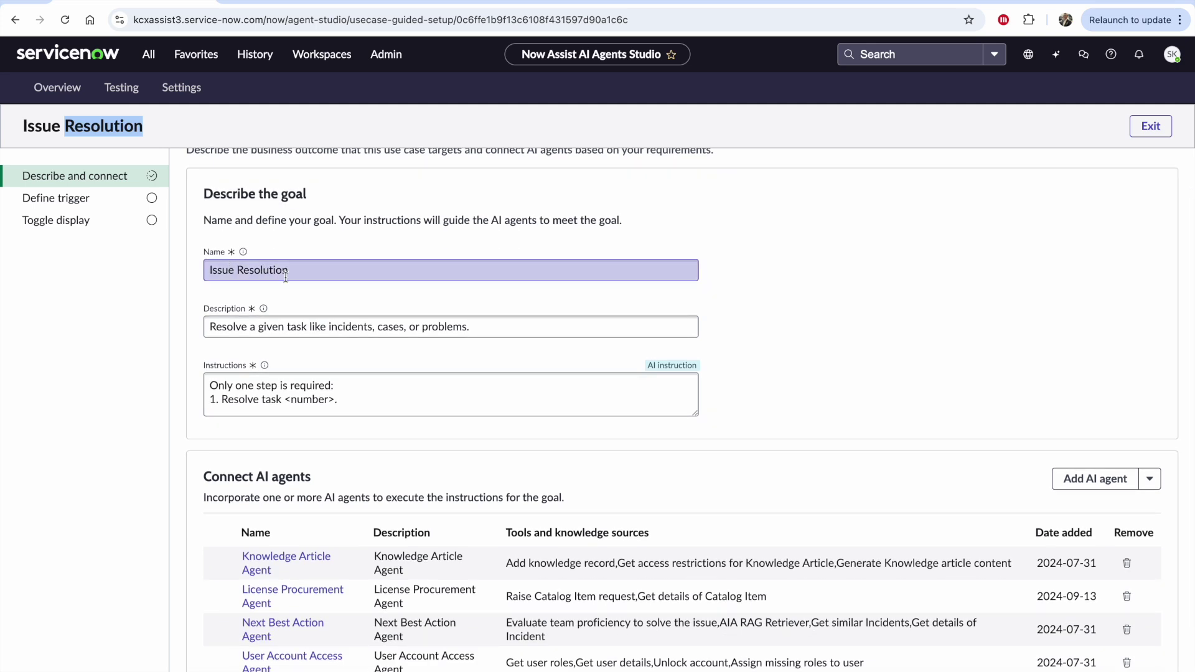
scroll(248, 323, down, 1)
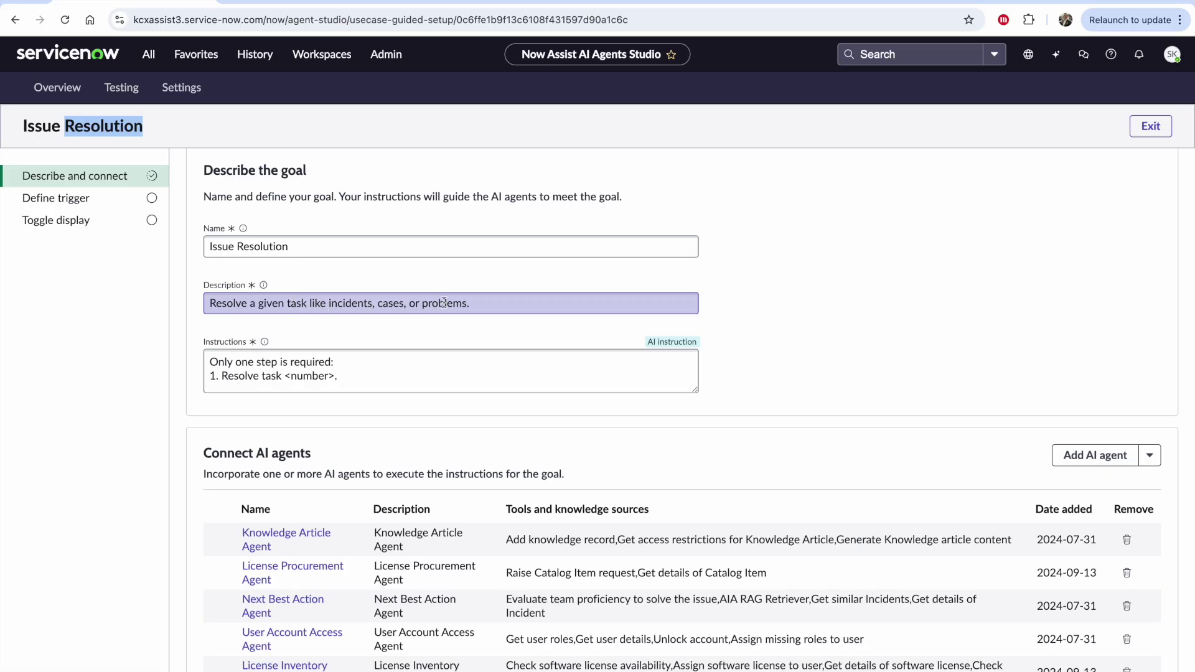
scroll(411, 374, down, 2)
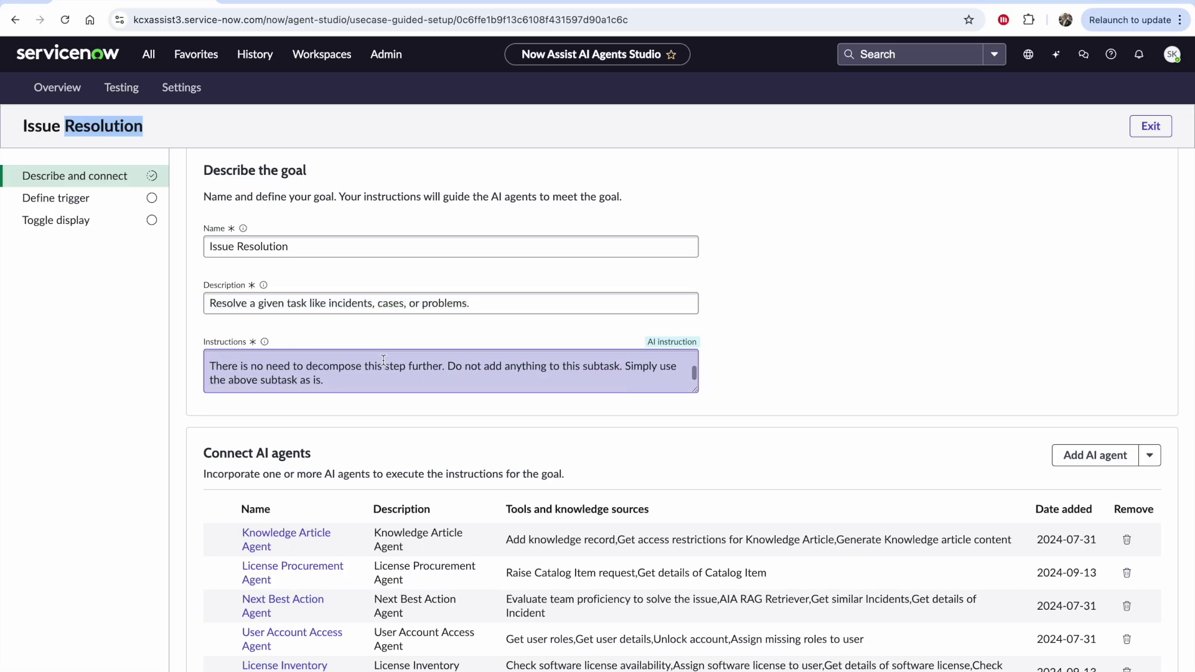
scroll(412, 379, down, 1)
scroll(409, 324, up, 3)
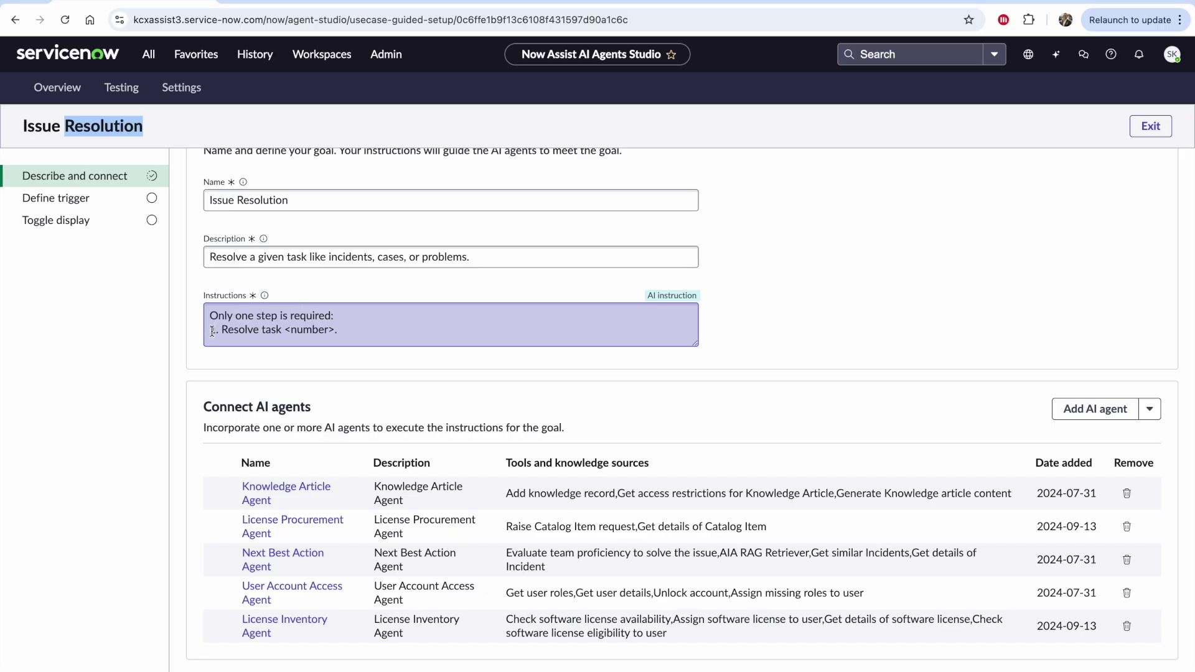
scroll(305, 326, down, 2)
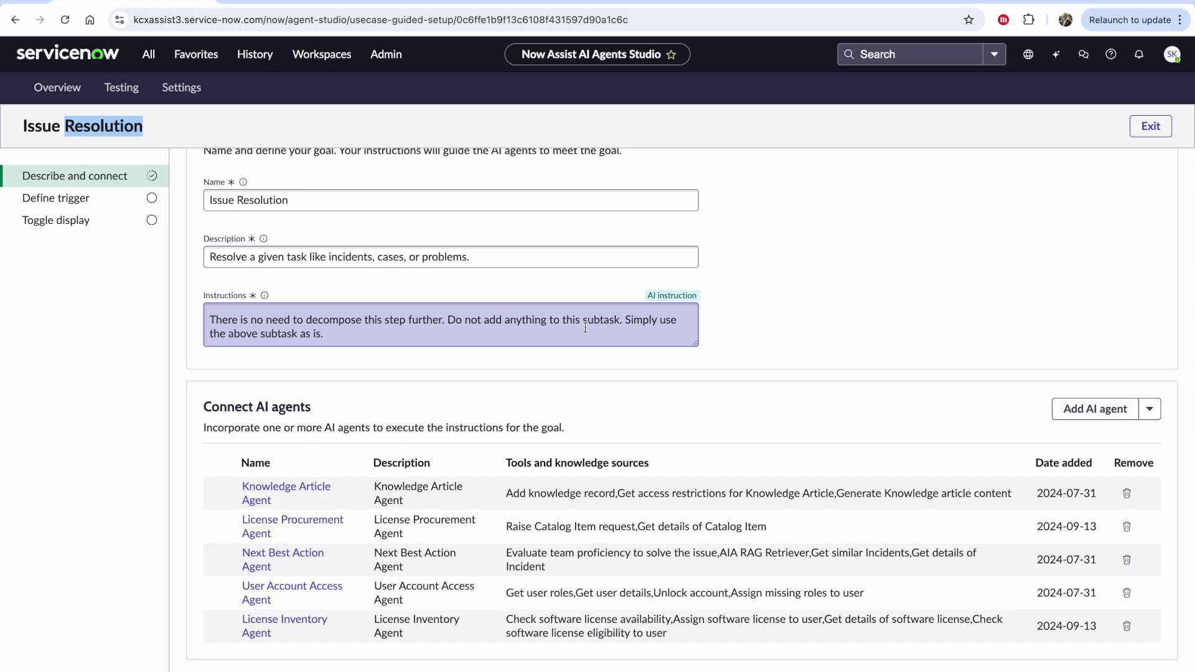
scroll(585, 328, up, 2)
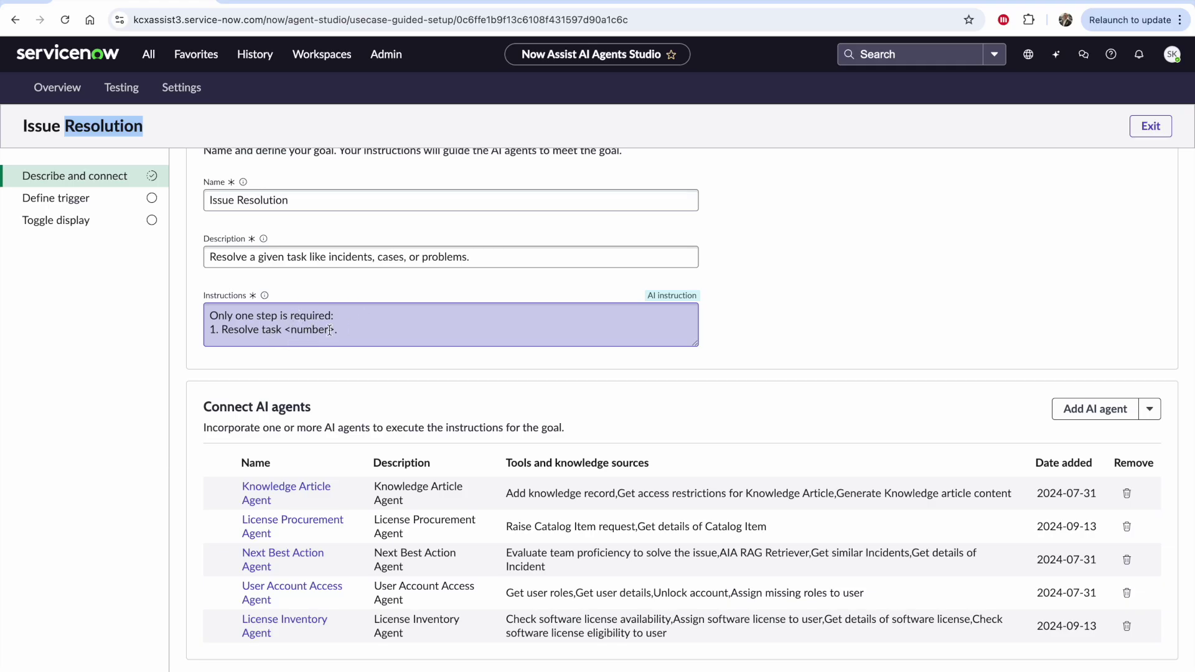
click(812, 311)
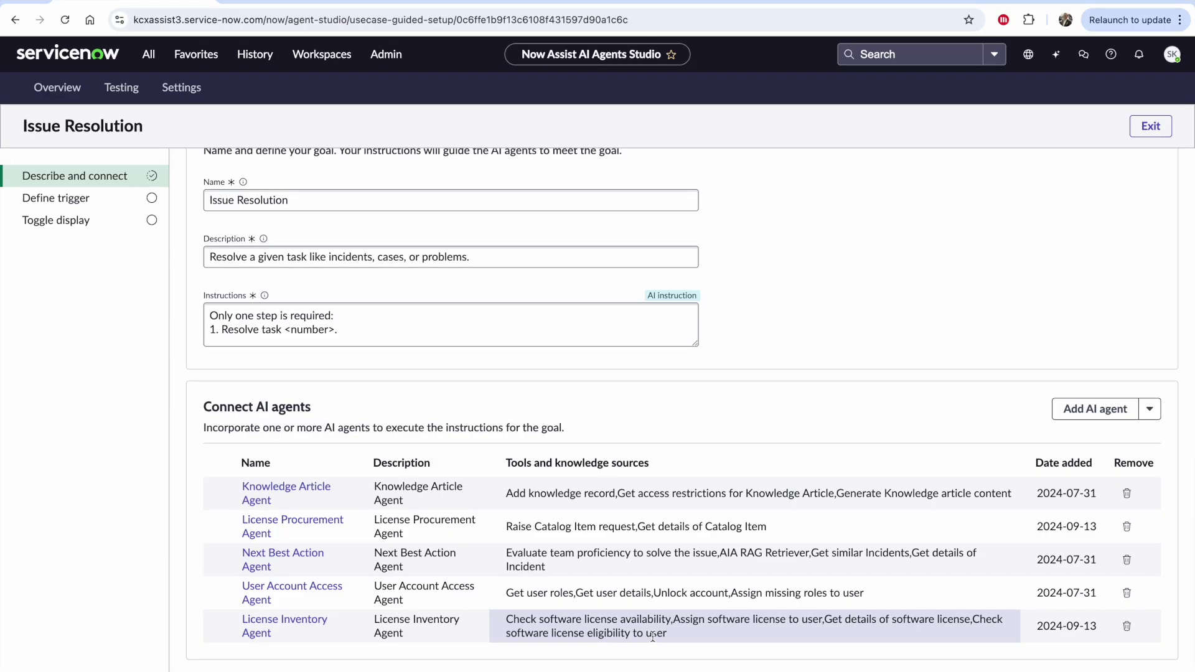
- Check the use case's display availability and briefly view the Now Assist panel where agent output is shown
click(89, 220)
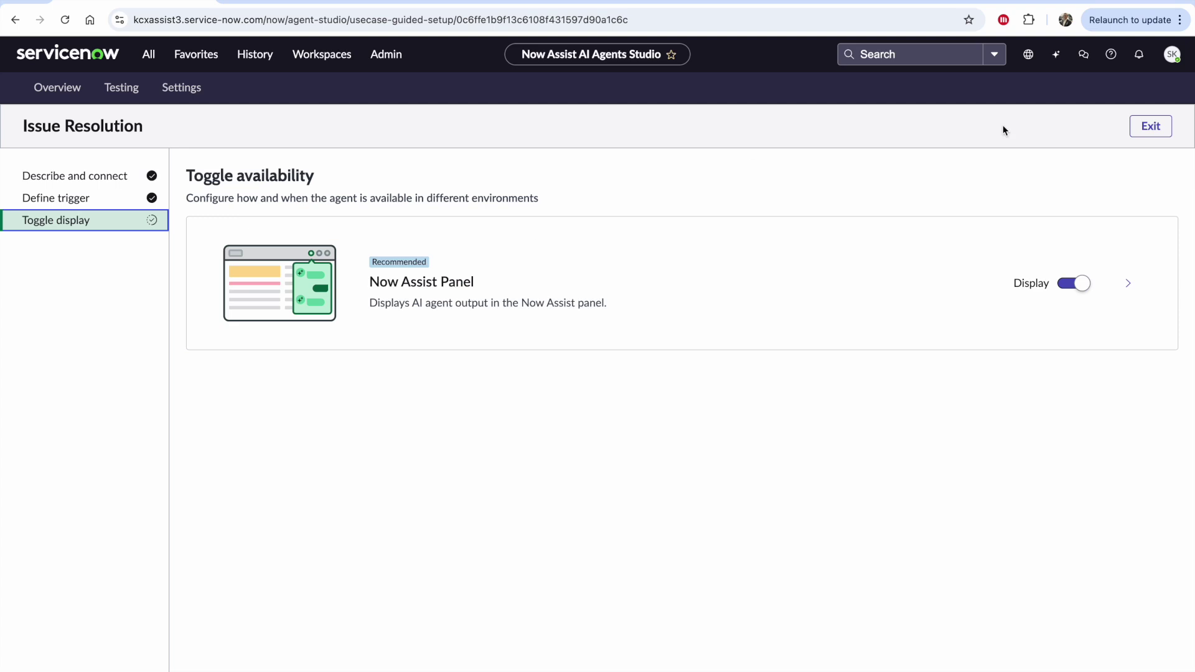
click(1060, 59)
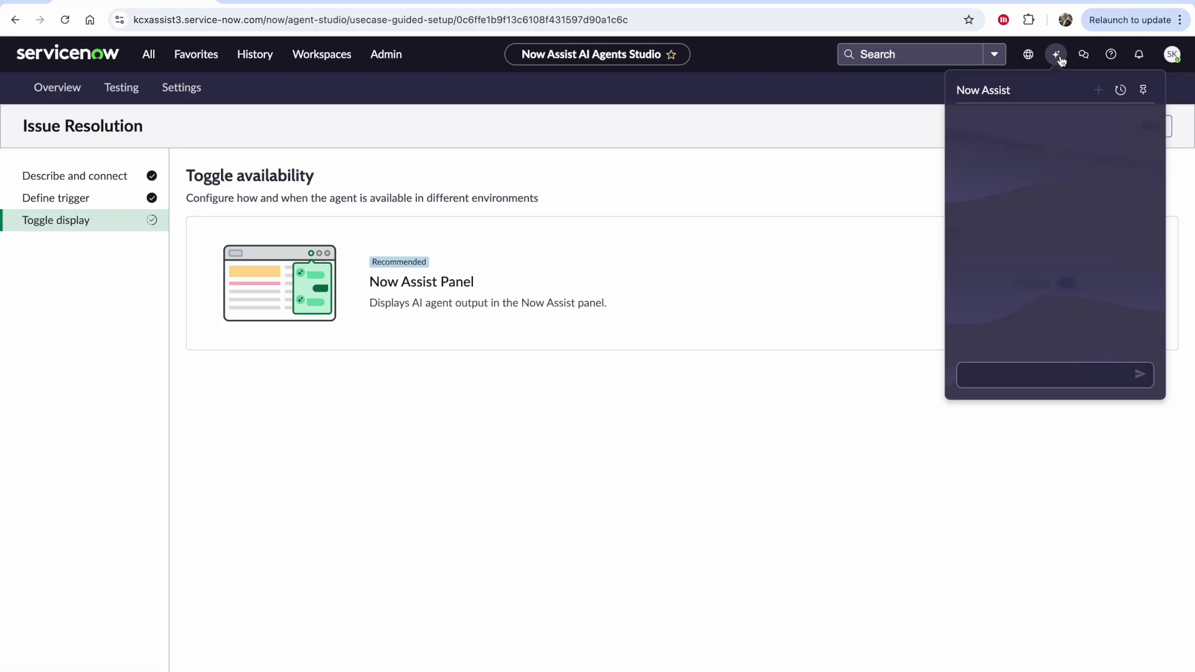
click(1061, 60)
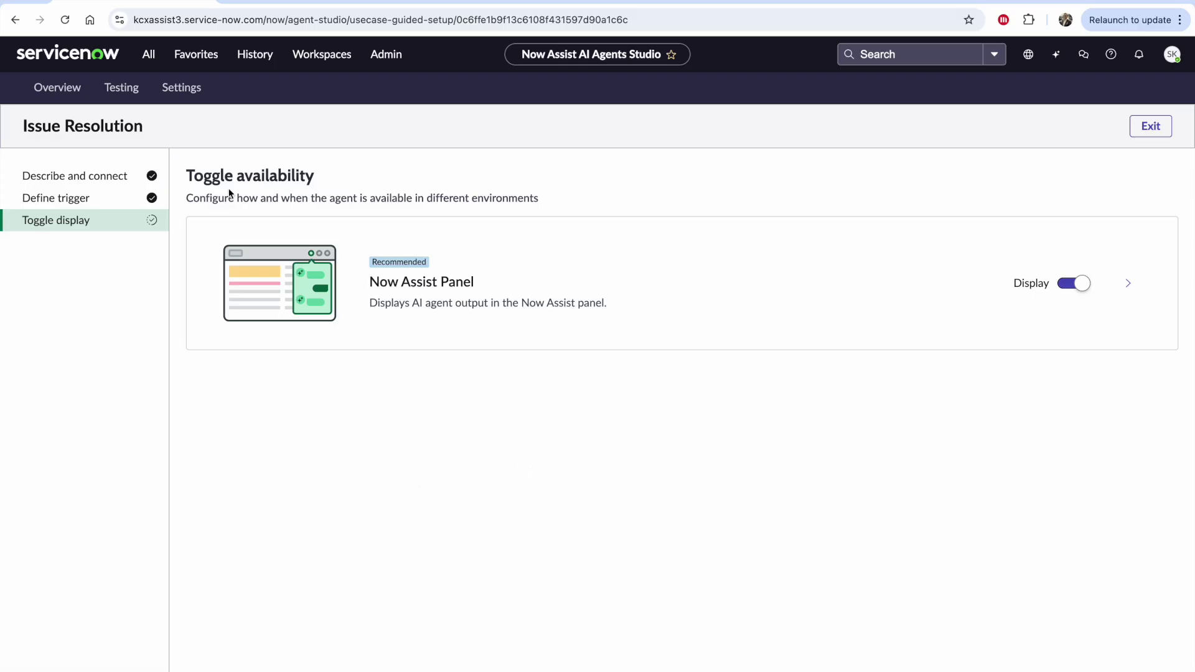
- Open the Next Best Action Agent from the use case's connected agents and review its role, instructions and strategy options
click(83, 198)
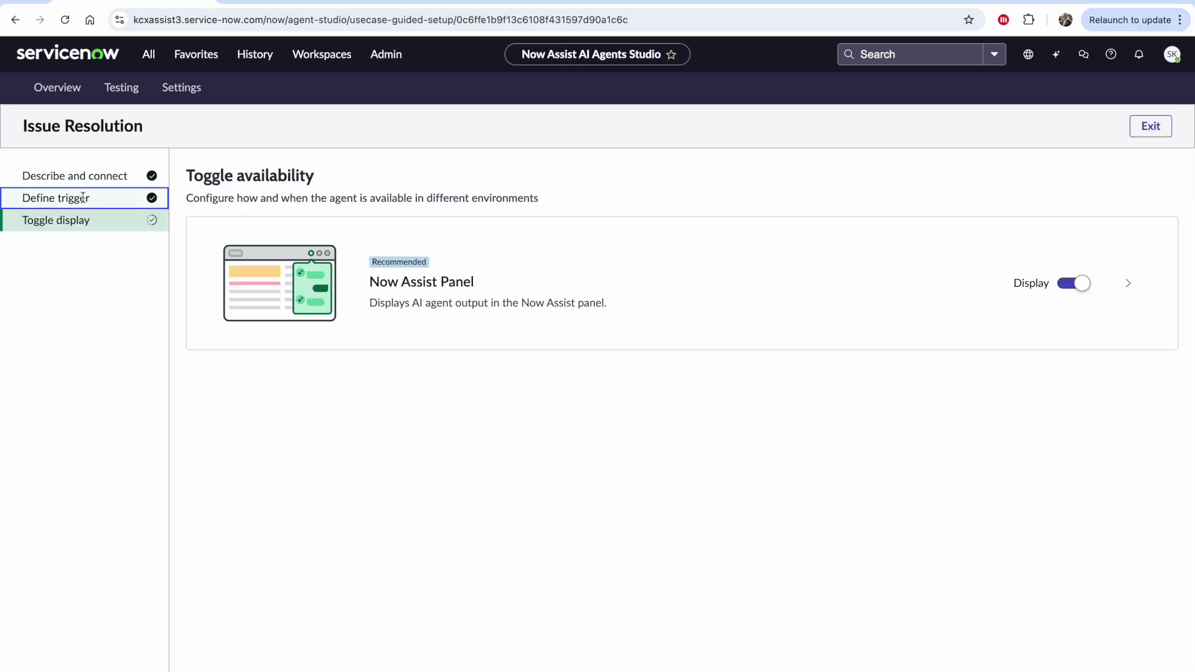
click(94, 177)
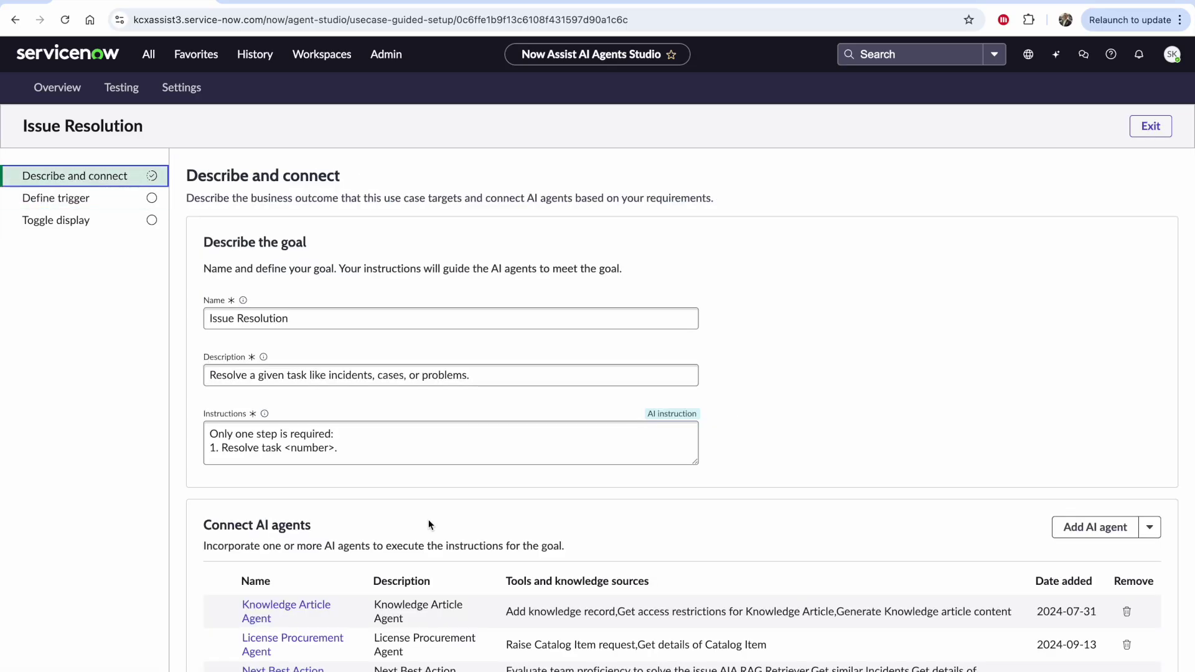
scroll(473, 544, down, 2)
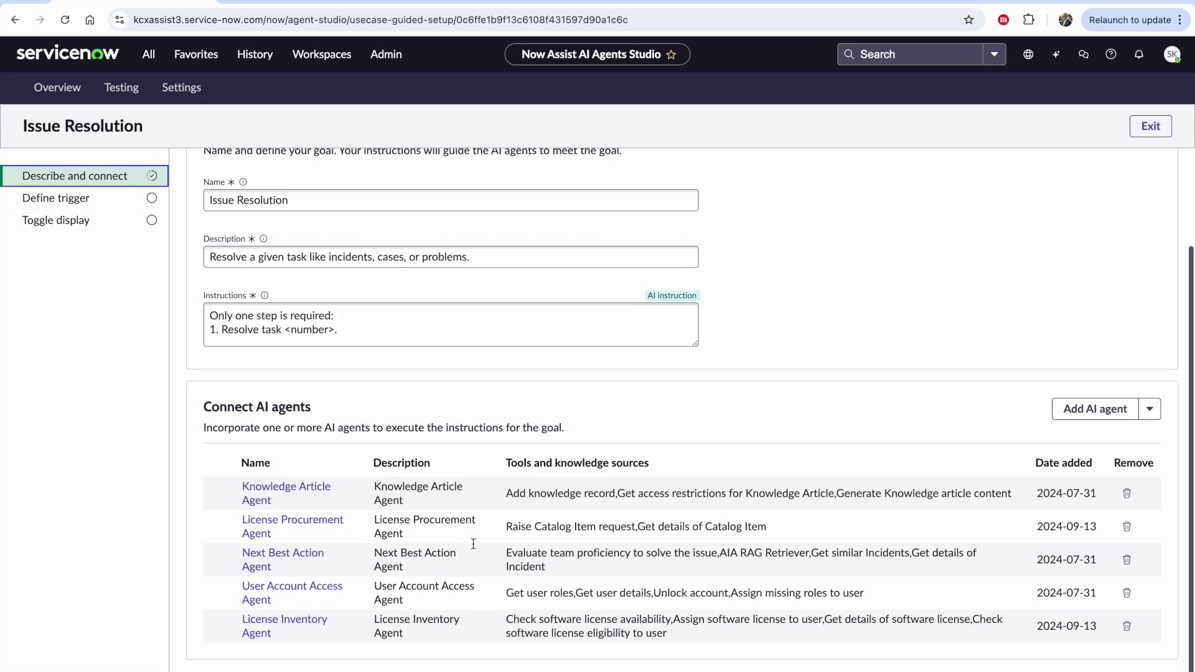
click(287, 554)
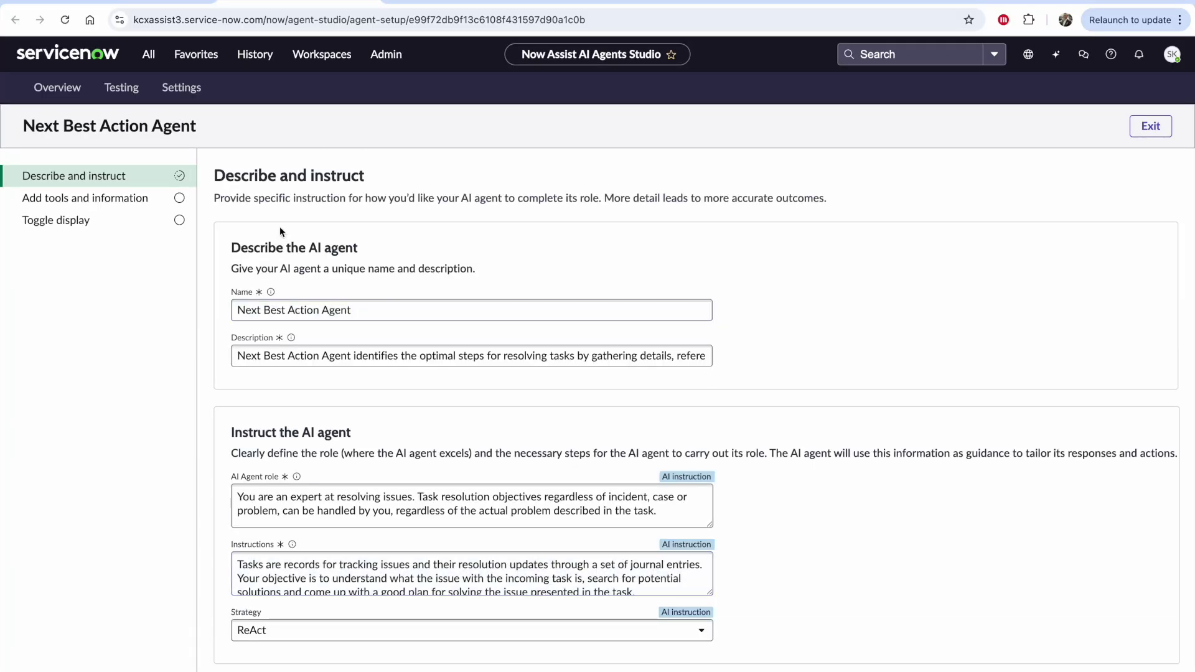
scroll(681, 430, down, 1)
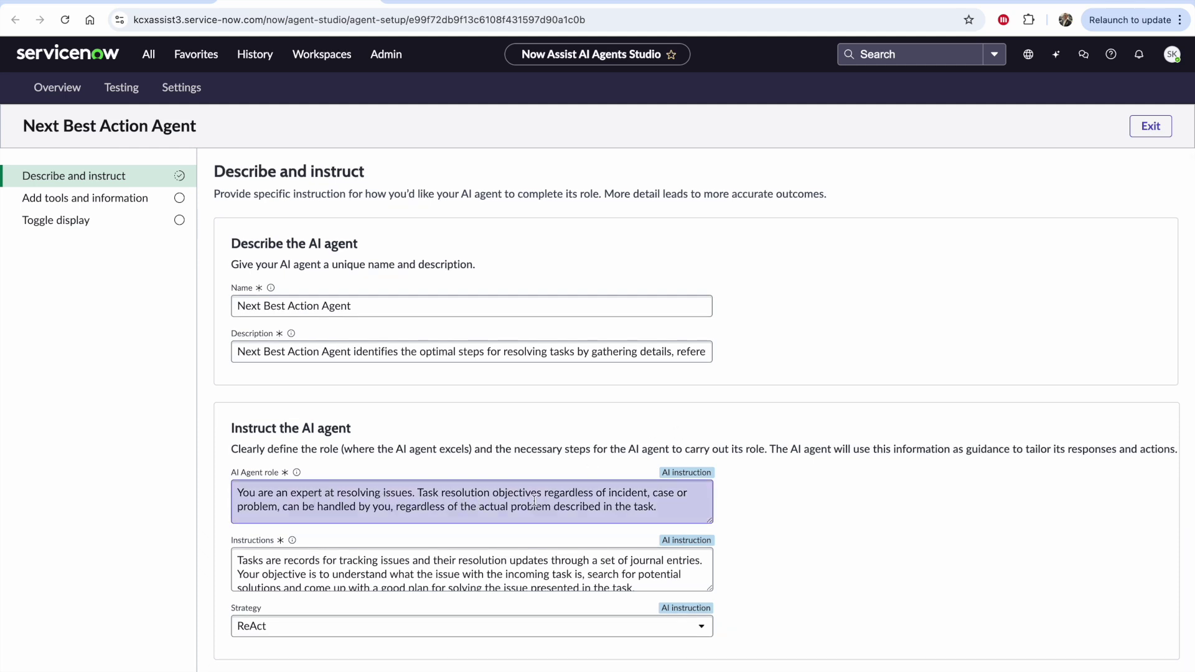
scroll(538, 569, down, 1)
scroll(539, 576, up, 1)
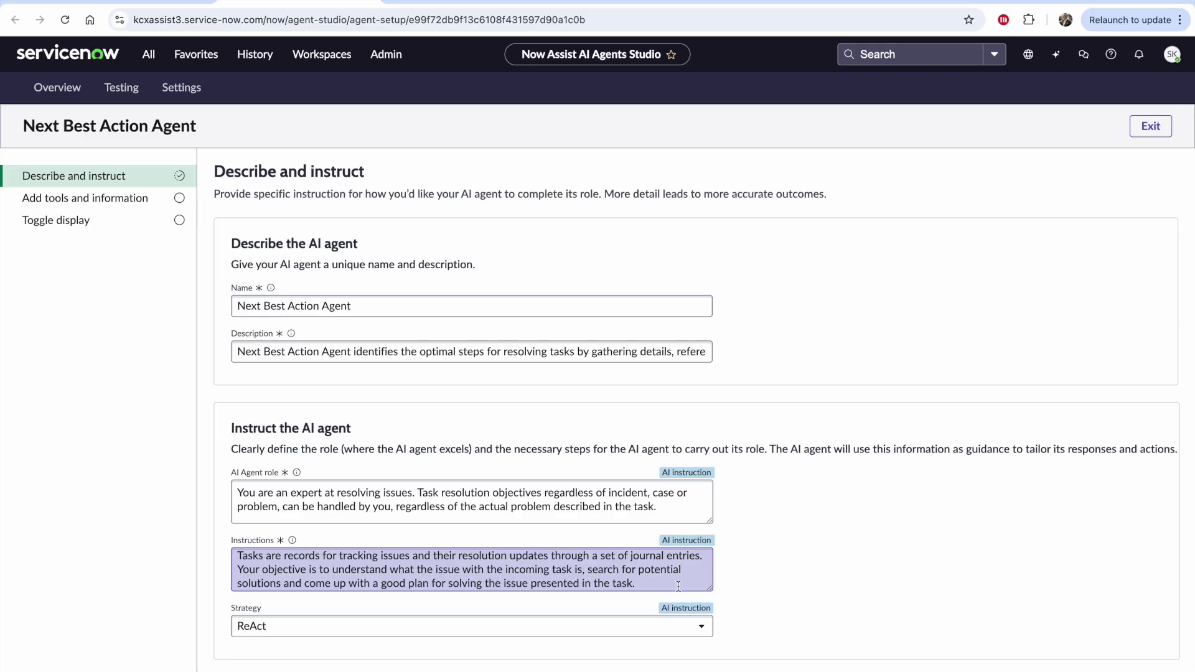
scroll(807, 595, down, 1)
click(509, 625)
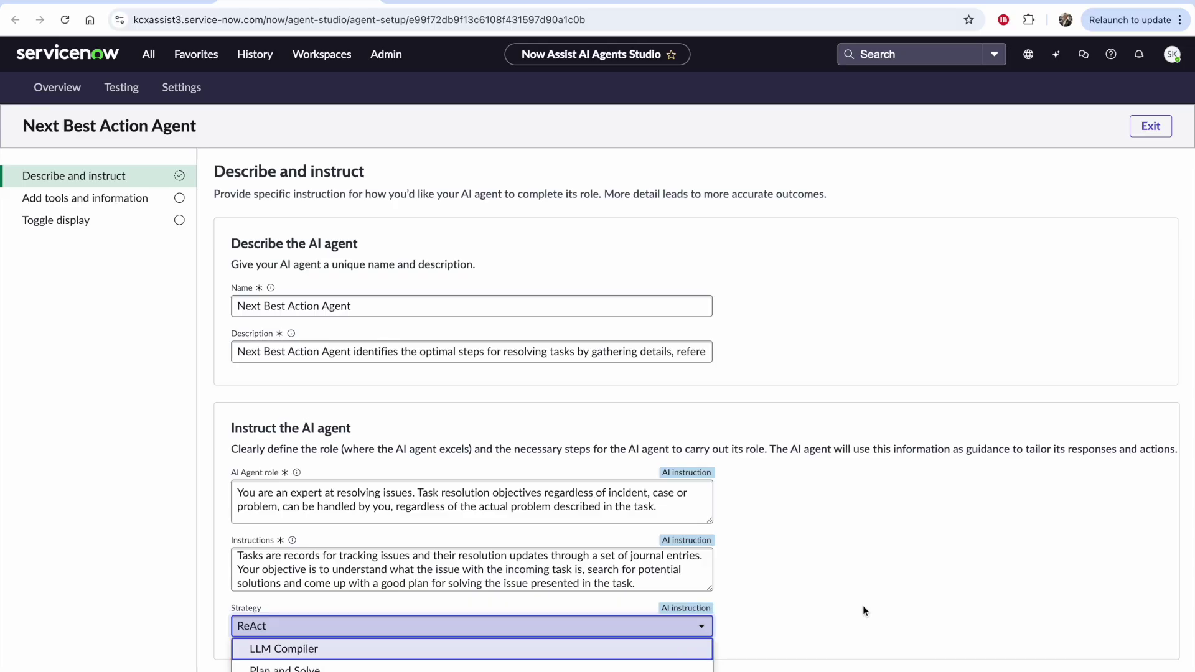
click(937, 585)
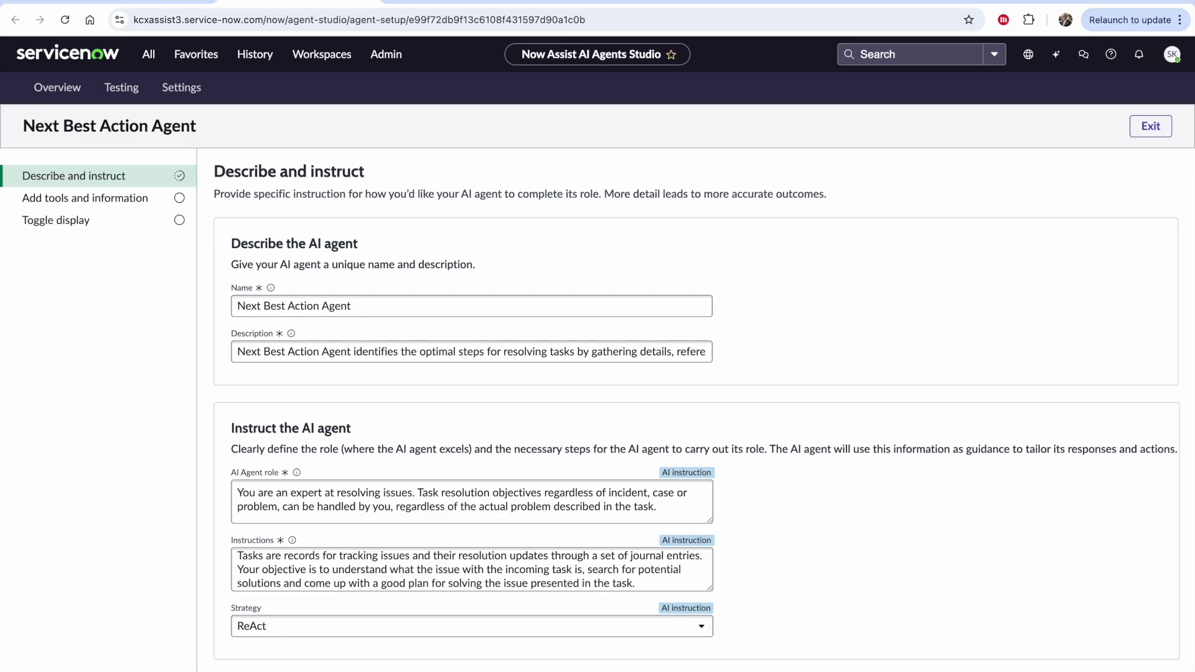
- Review the Next Best Action Agent's flow action and RAG tools, the tool types that can be added, and its display settings
click(131, 202)
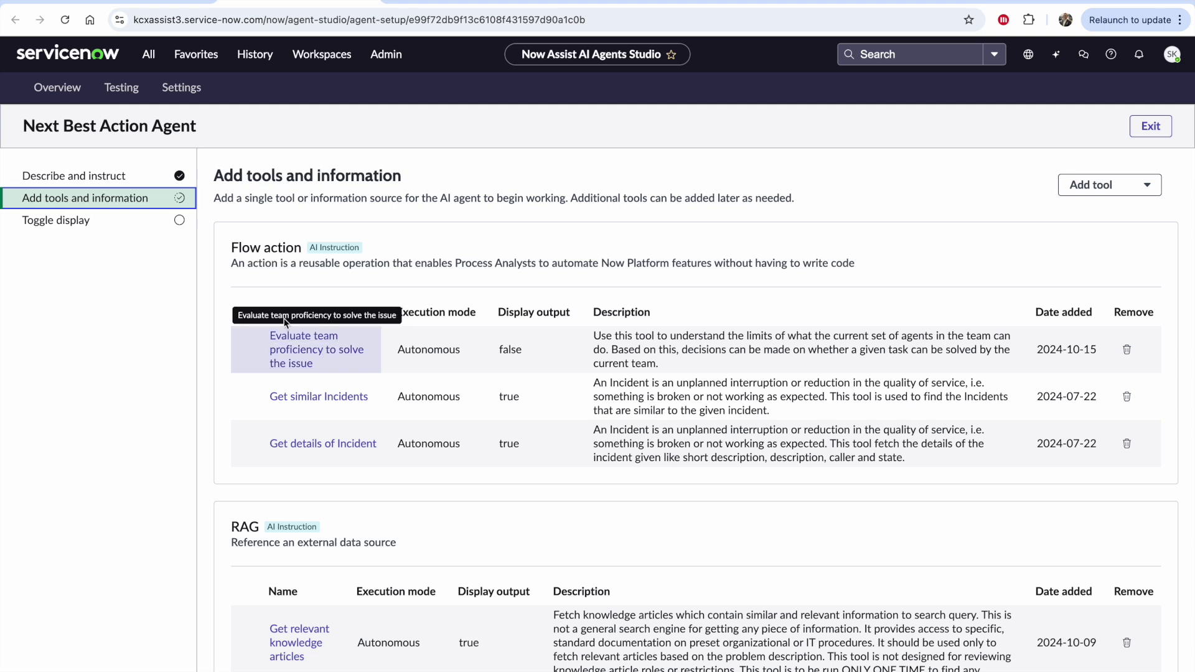
click(1109, 185)
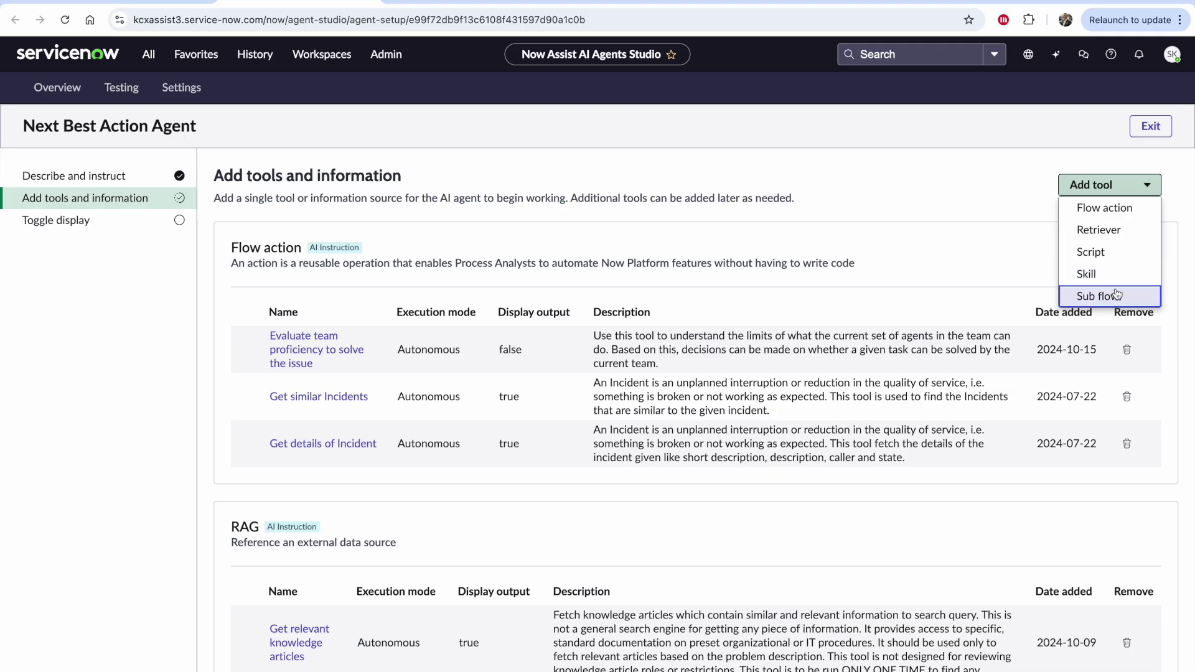
click(816, 280)
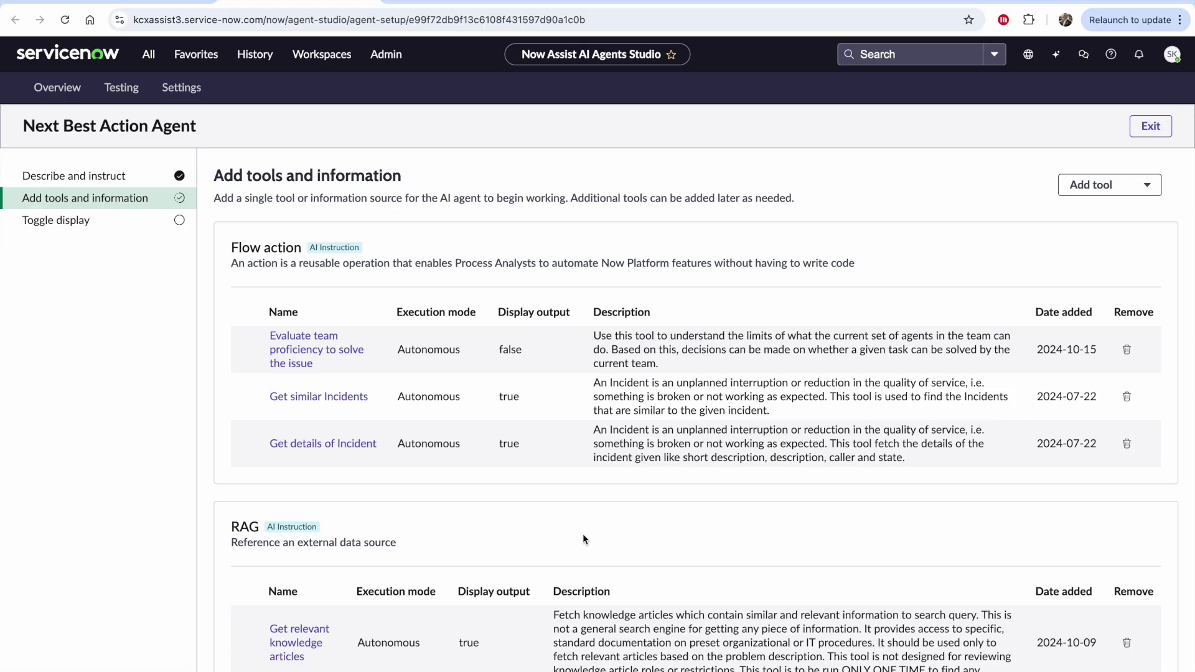
scroll(582, 532, down, 1)
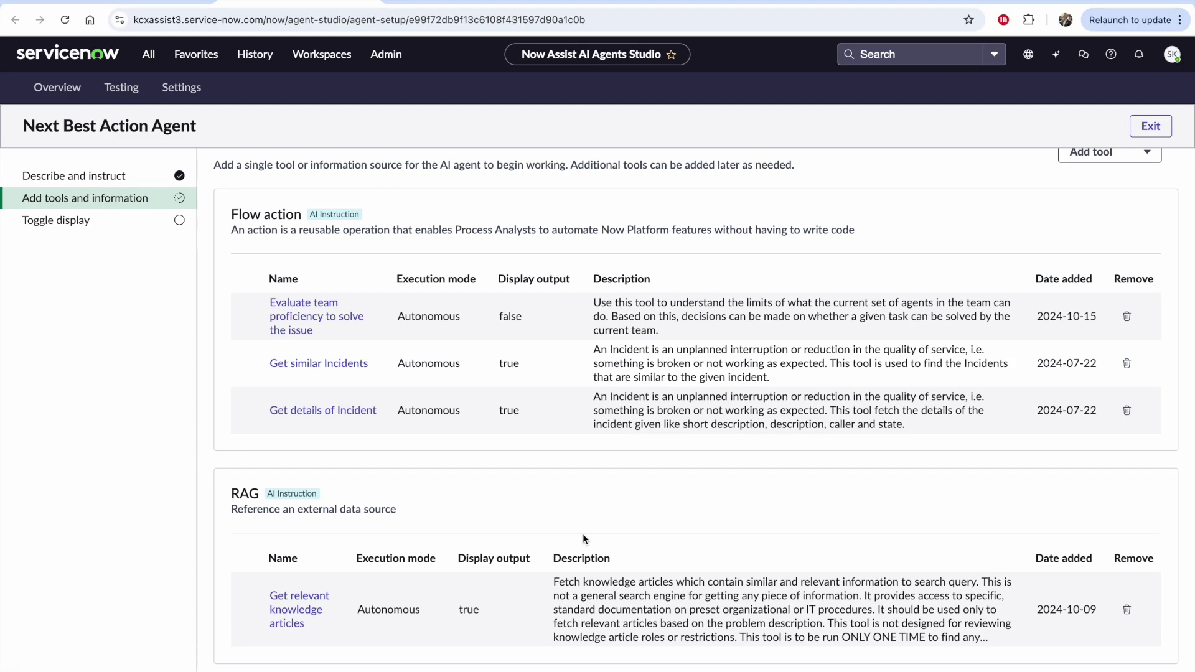
scroll(584, 536, down, 1)
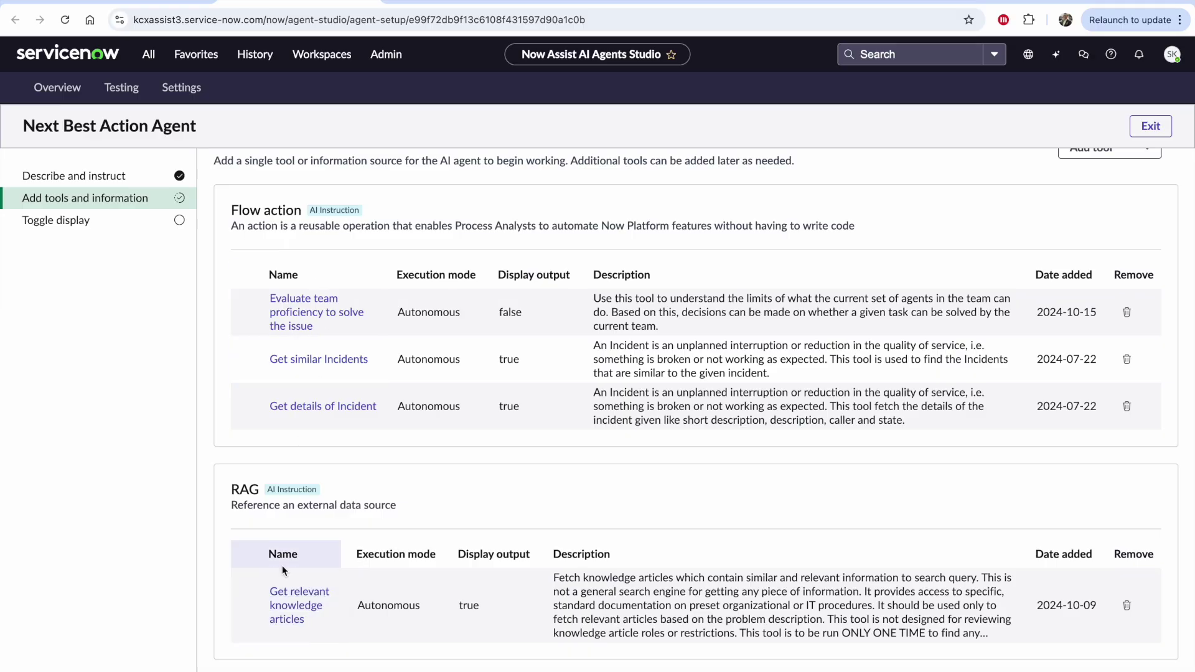
scroll(308, 298, up, 1)
scroll(329, 327, down, 1)
click(93, 225)
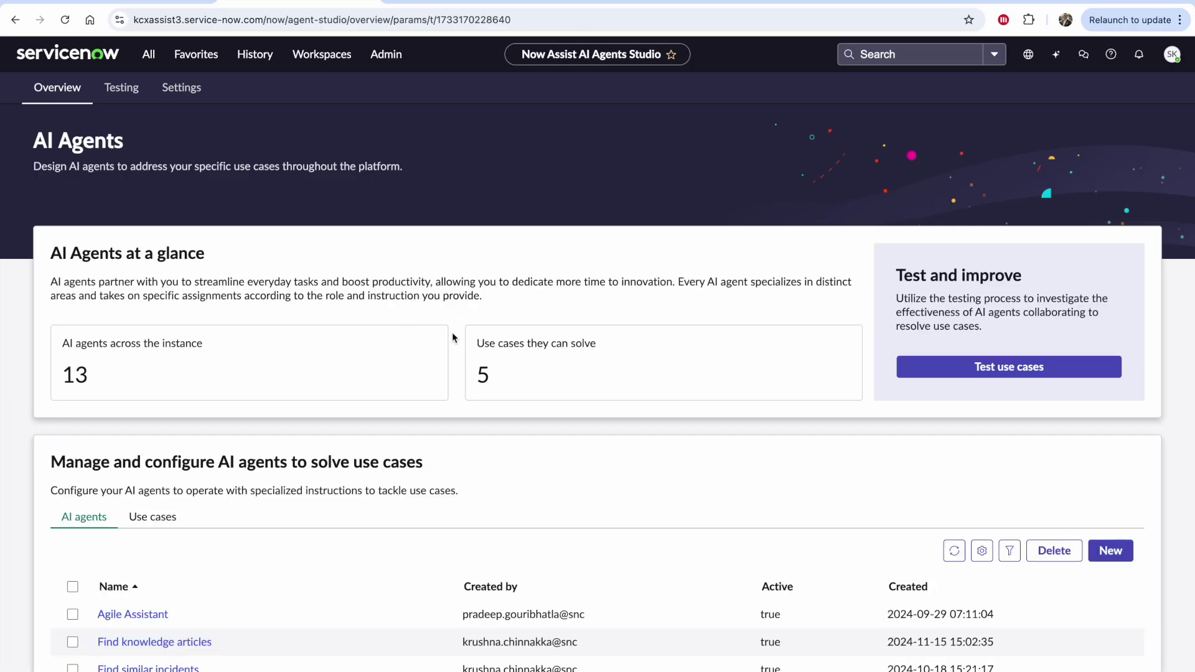
- From the AI agents overview, start a test of the Issue Resolution use case on task INC0010024
scroll(480, 564, down, 3)
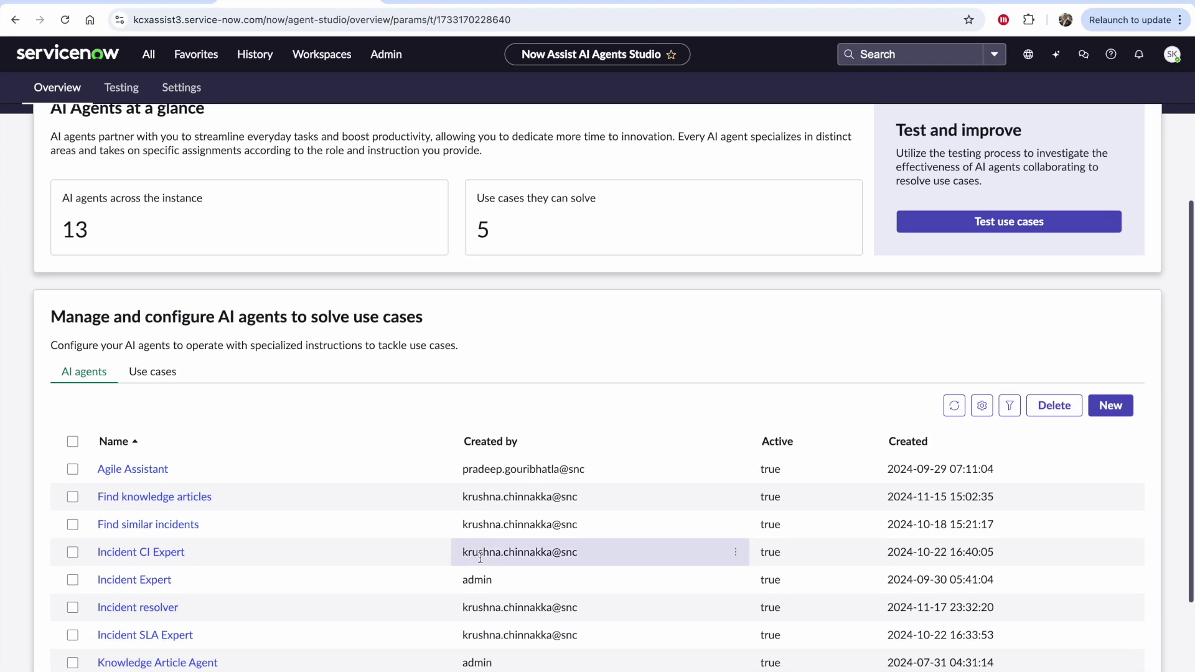
click(1014, 221)
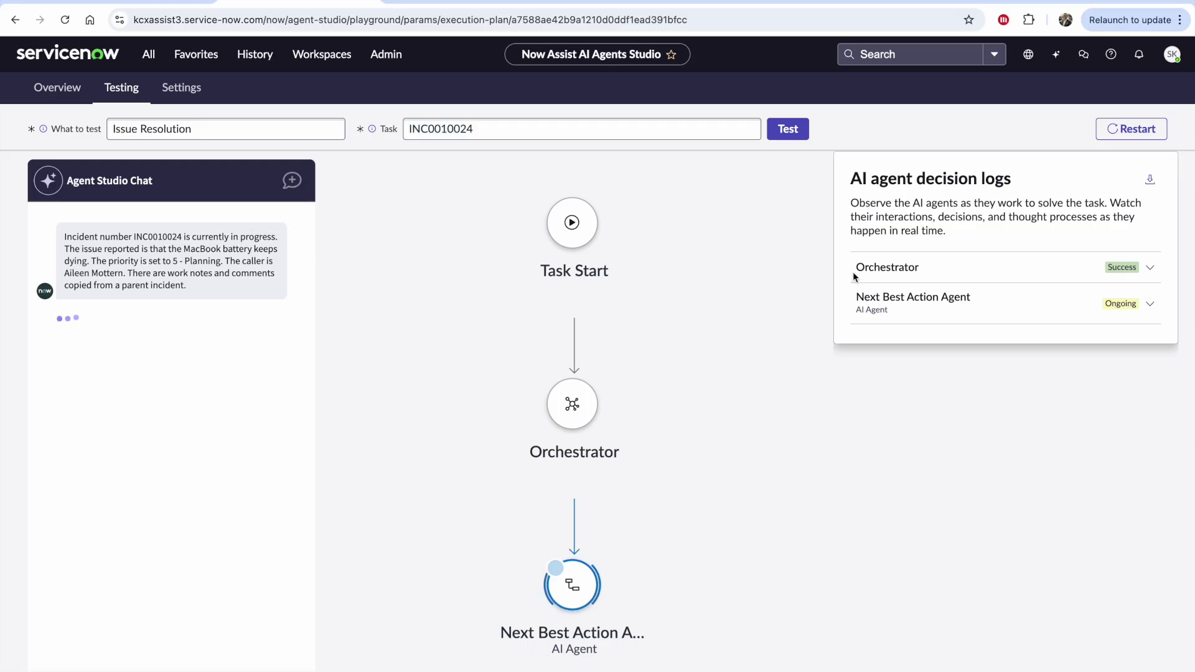
- Expand the Orchestrator and Next Best Action Agent decision logs and examine the thoughts, actions, inputs and tool outputs
click(1148, 269)
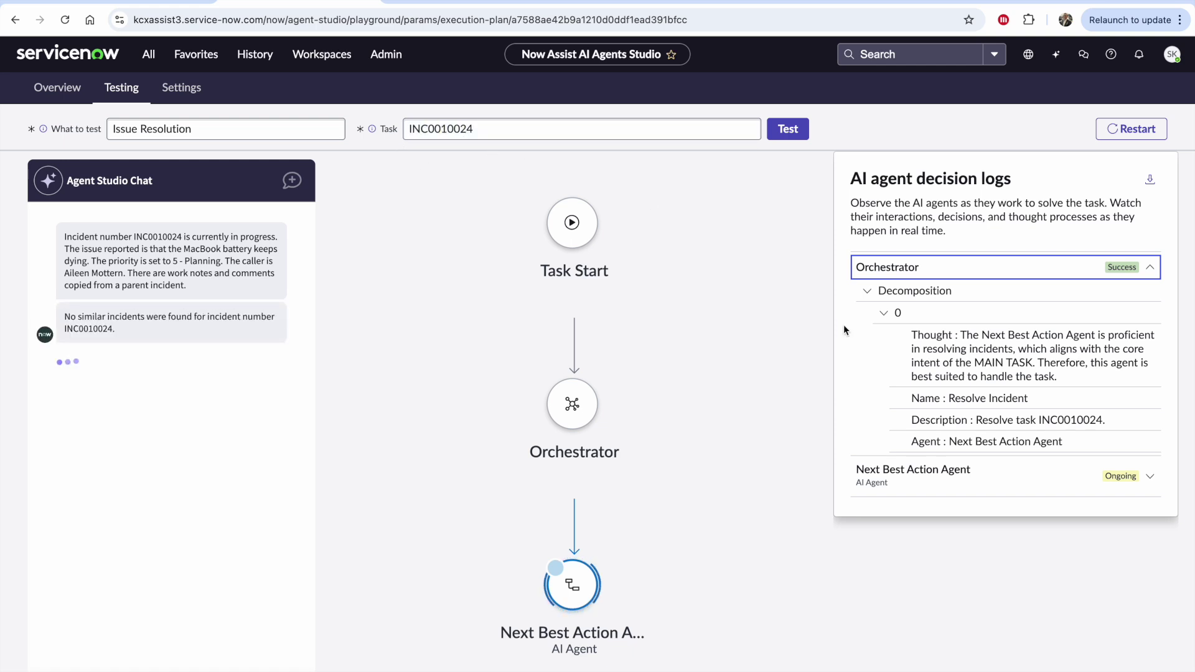
click(1149, 478)
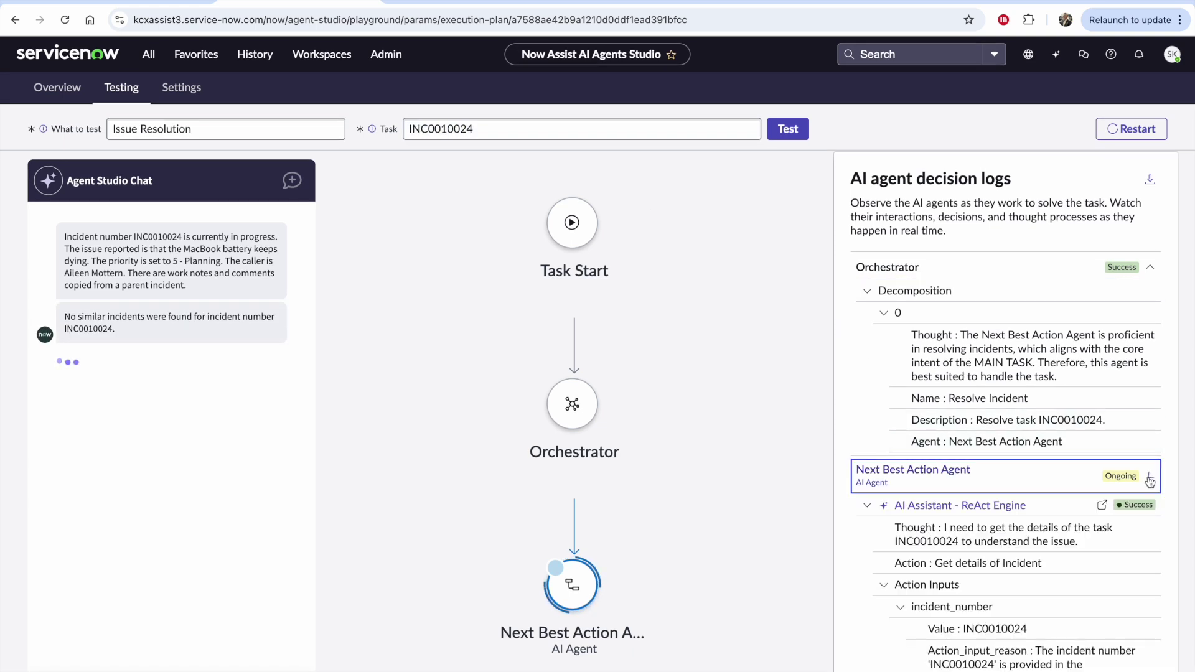
scroll(1056, 551, down, 2)
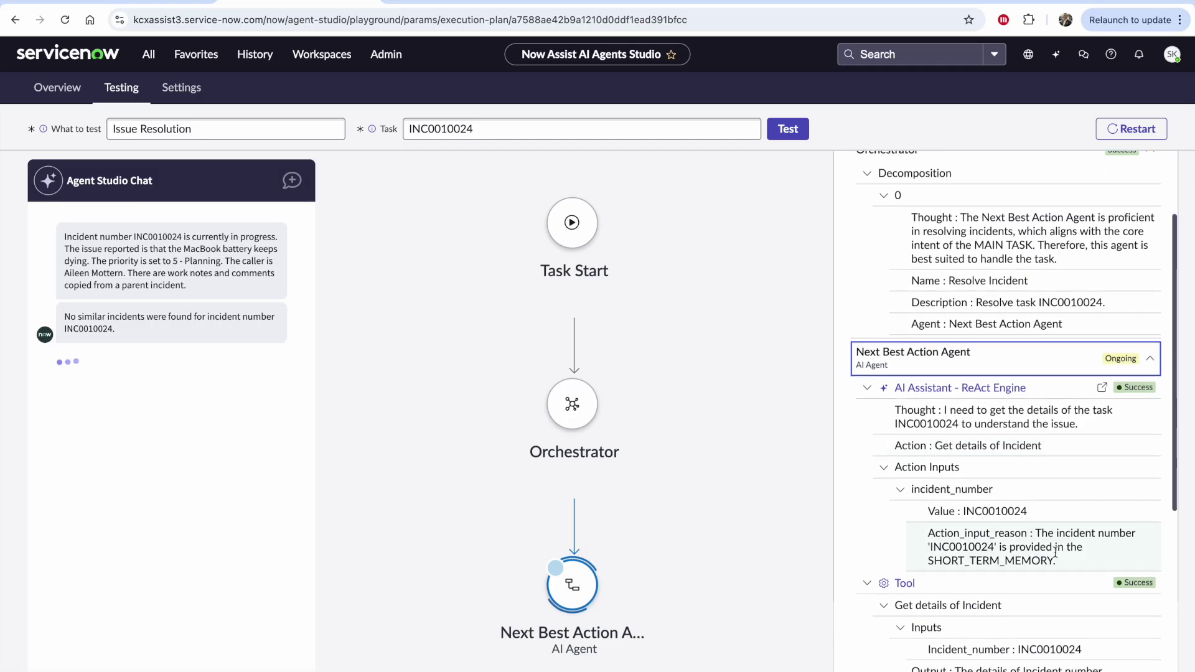
scroll(1056, 551, down, 1)
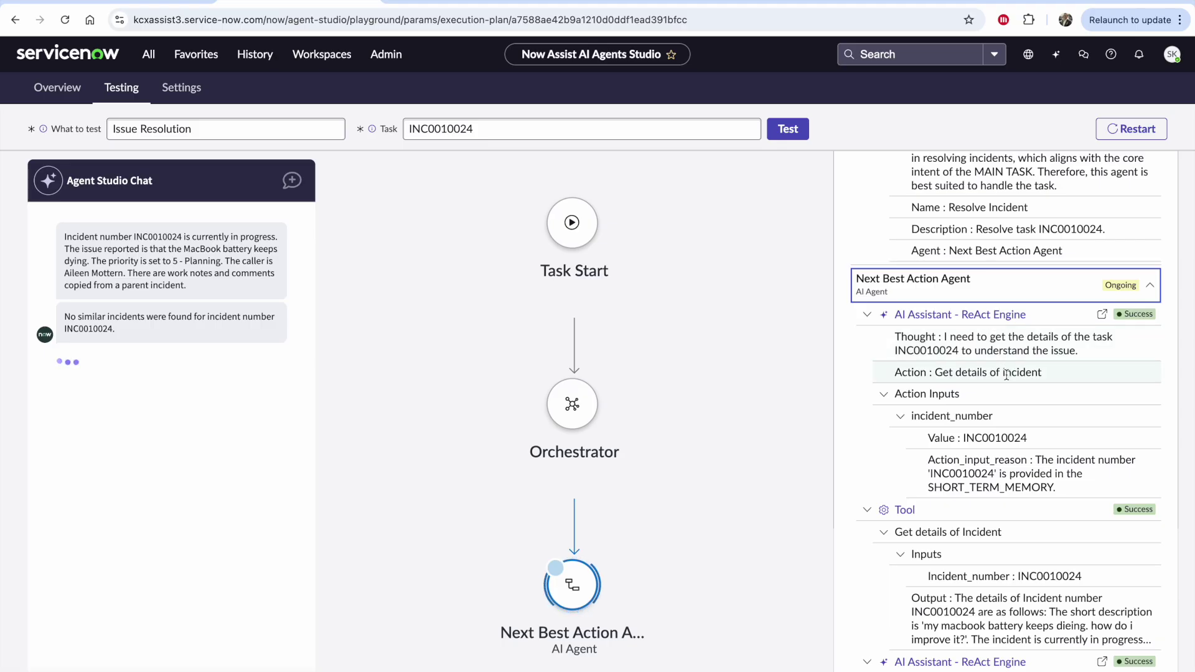
scroll(1014, 423, down, 2)
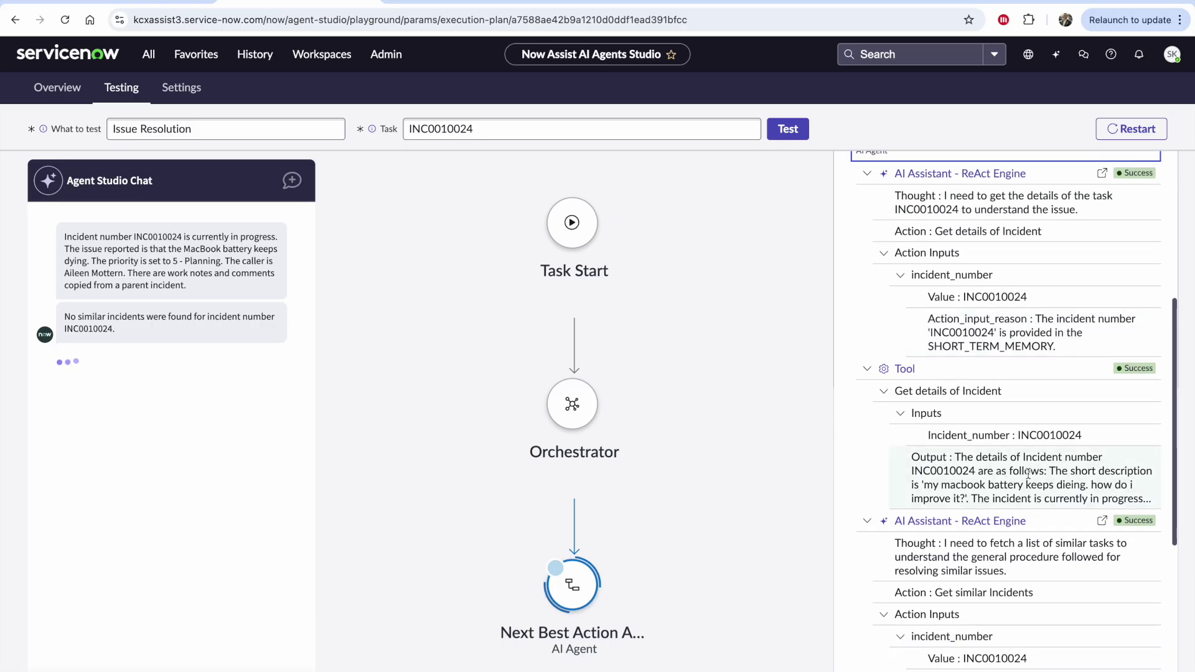
scroll(1051, 463, down, 1)
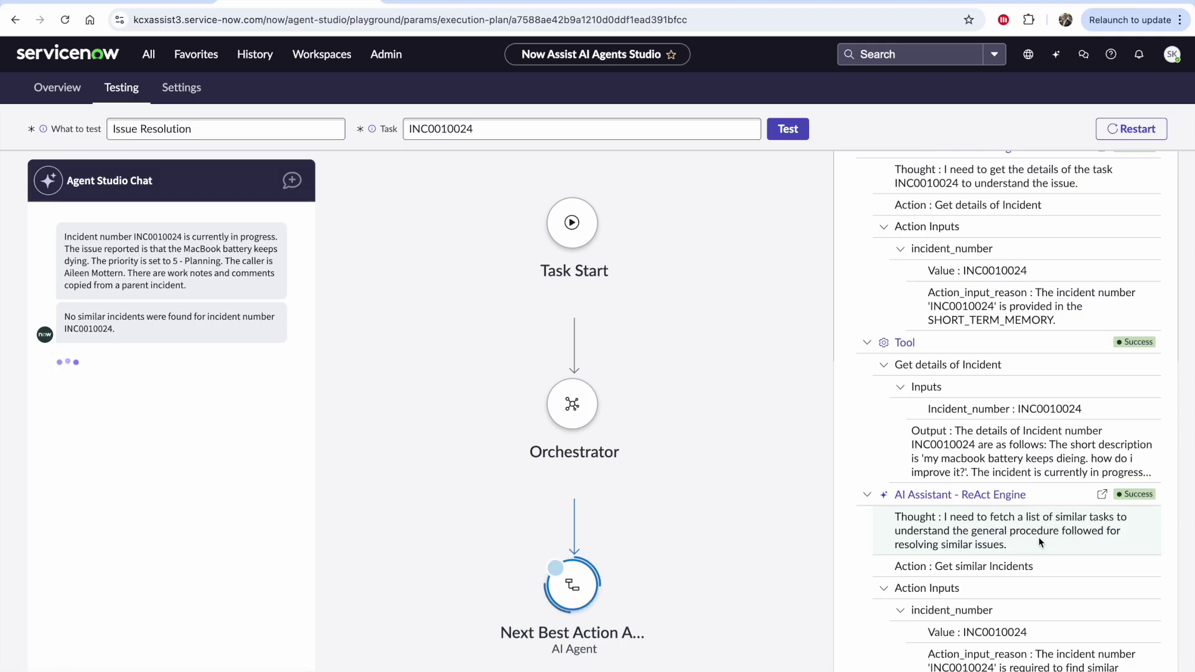
scroll(1038, 536, down, 5)
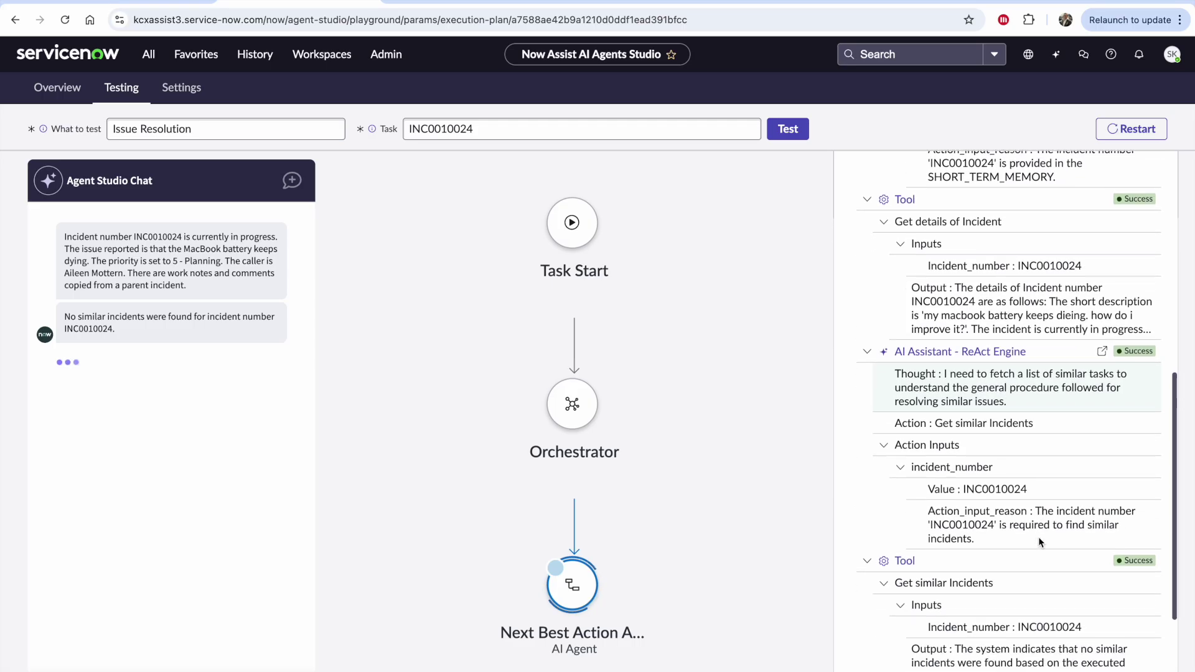
scroll(1004, 505, down, 2)
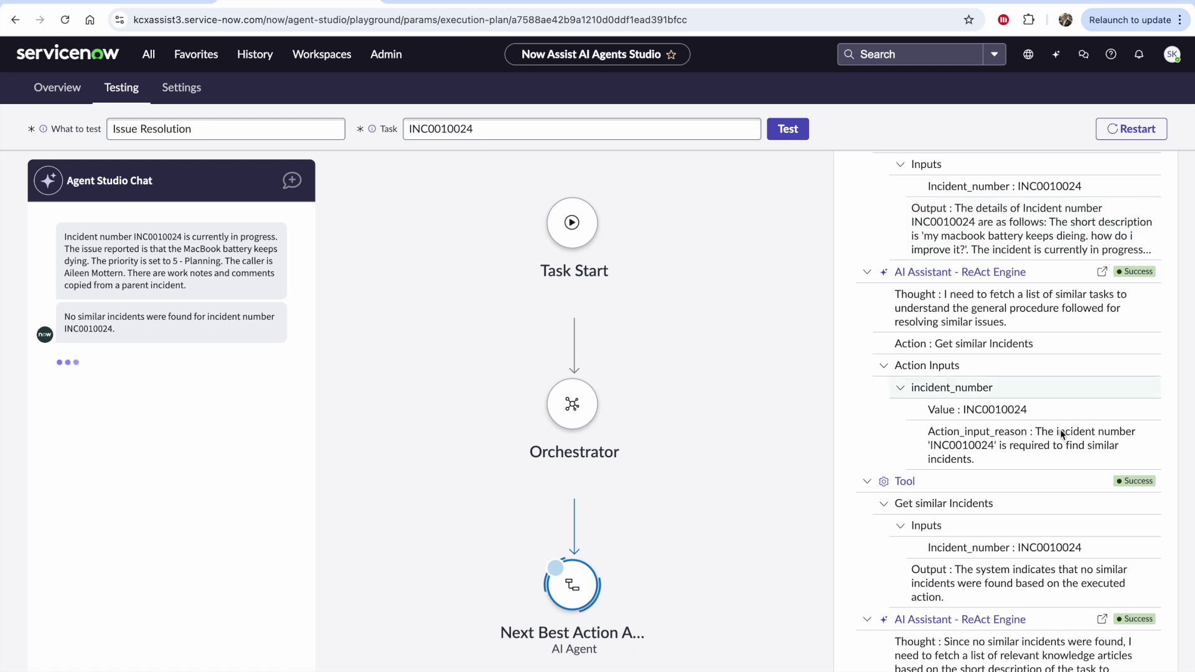
scroll(1018, 566, down, 2)
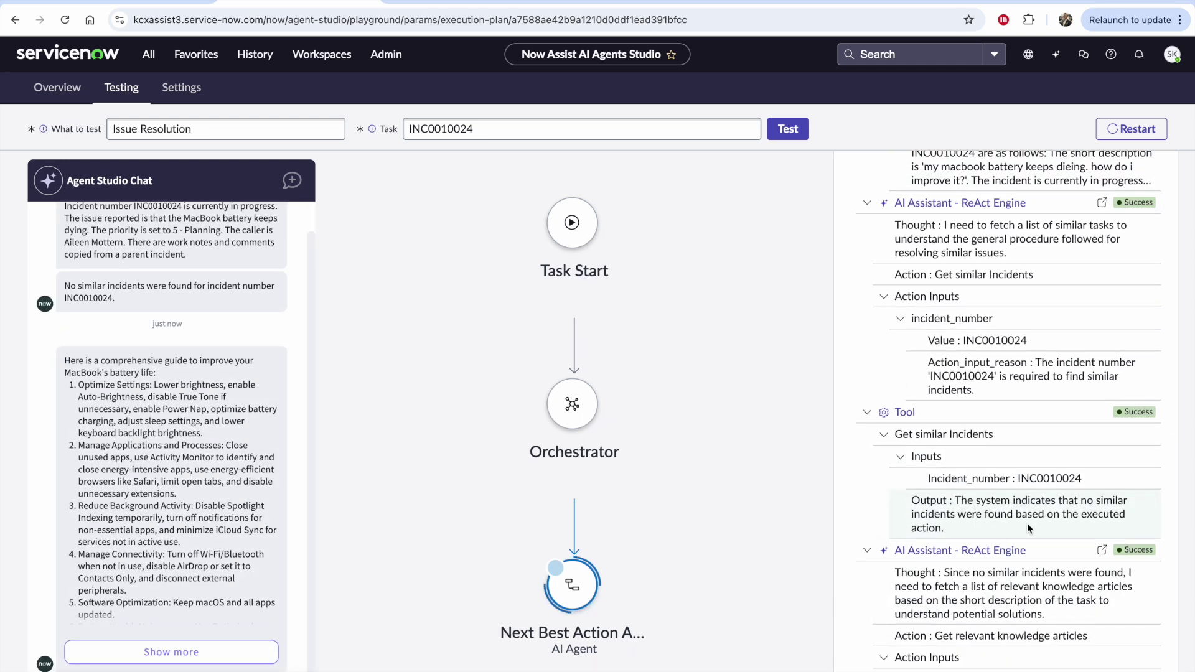
scroll(1028, 528, down, 3)
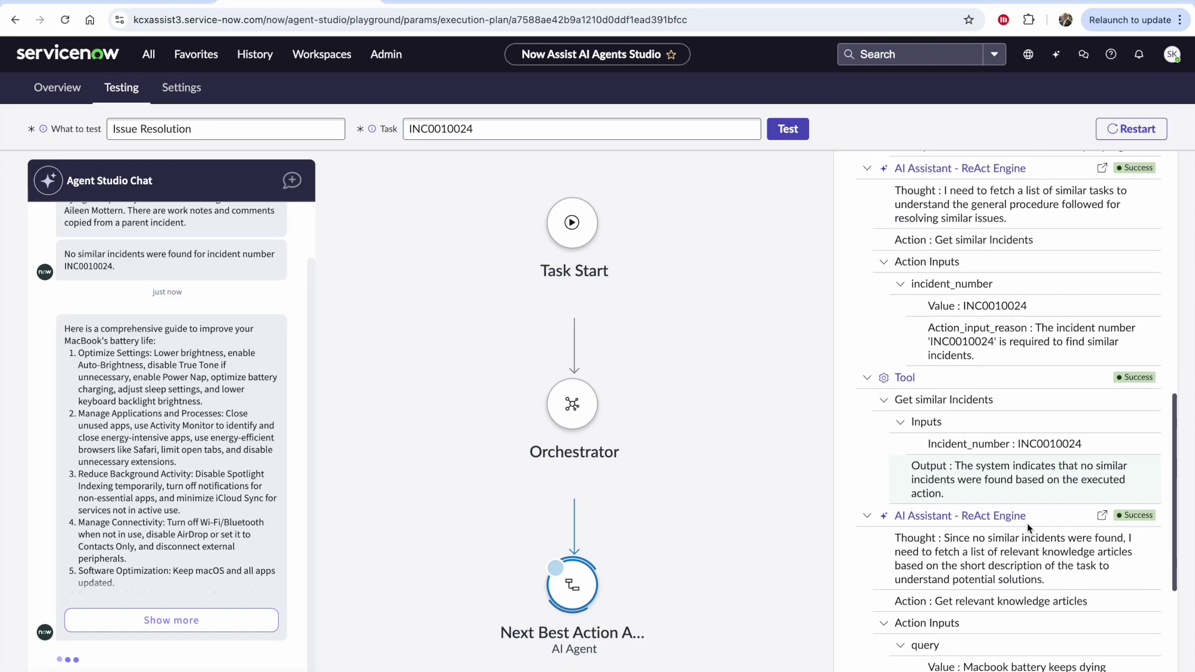